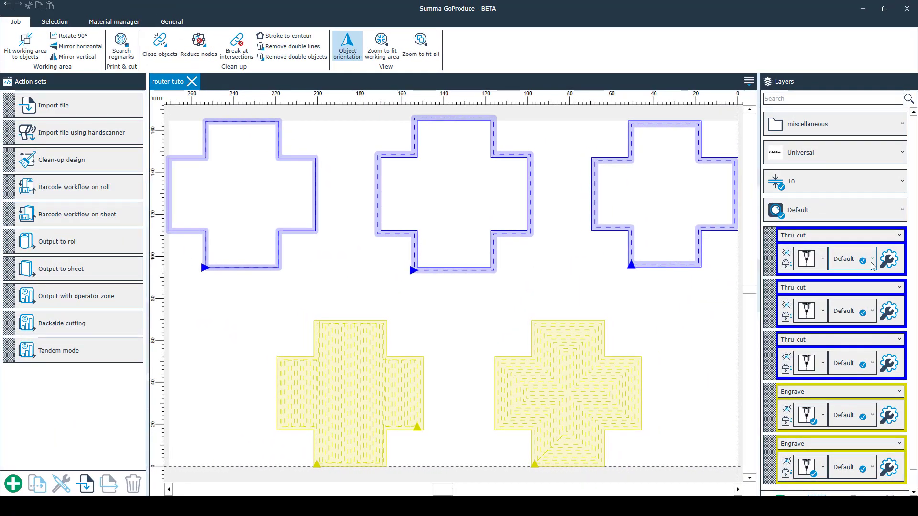
Open the first Thru-cut layer's router settings, keeping the 3 mm bit and 0.0 mm down offset
{"action": "left_click", "coordinate": [869, 258]}
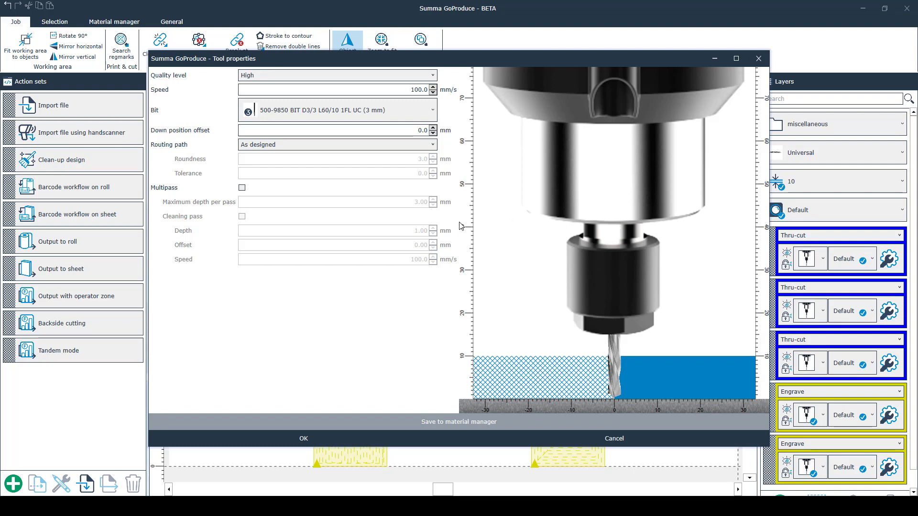
{"action": "left_click", "coordinate": [426, 112]}
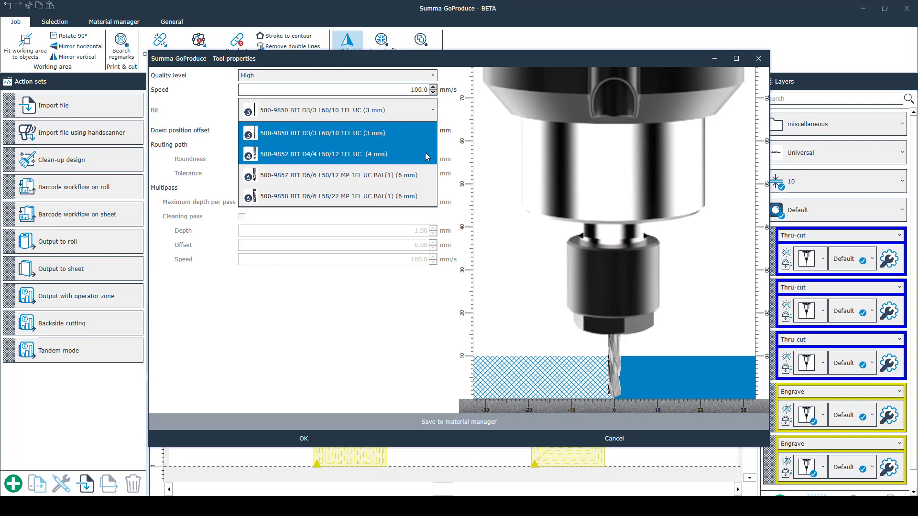
{"action": "left_click", "coordinate": [436, 118]}
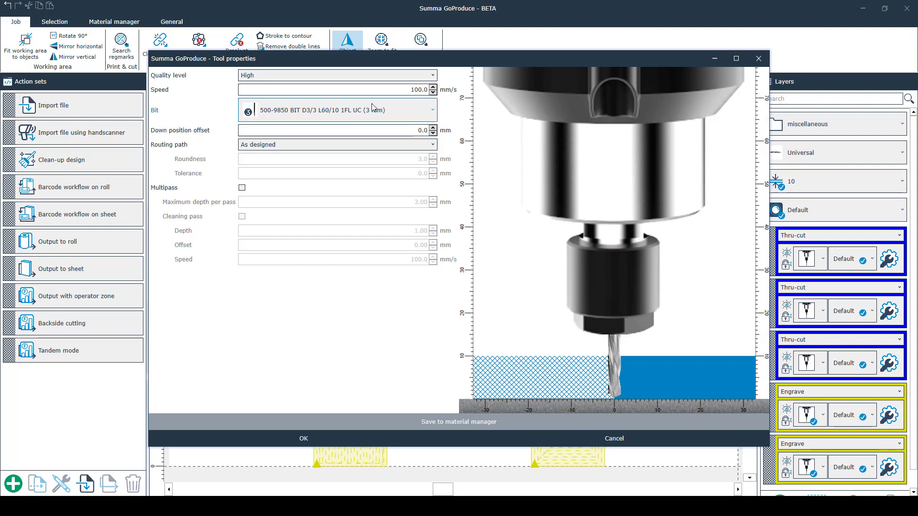
{"action": "left_click", "coordinate": [423, 129]}
{"action": "left_click", "coordinate": [432, 127]}
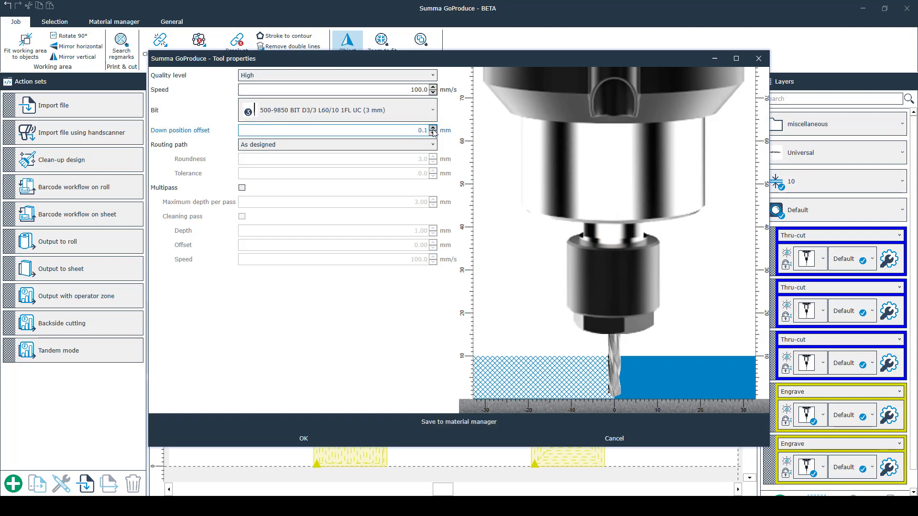
{"action": "left_click", "coordinate": [433, 127]}
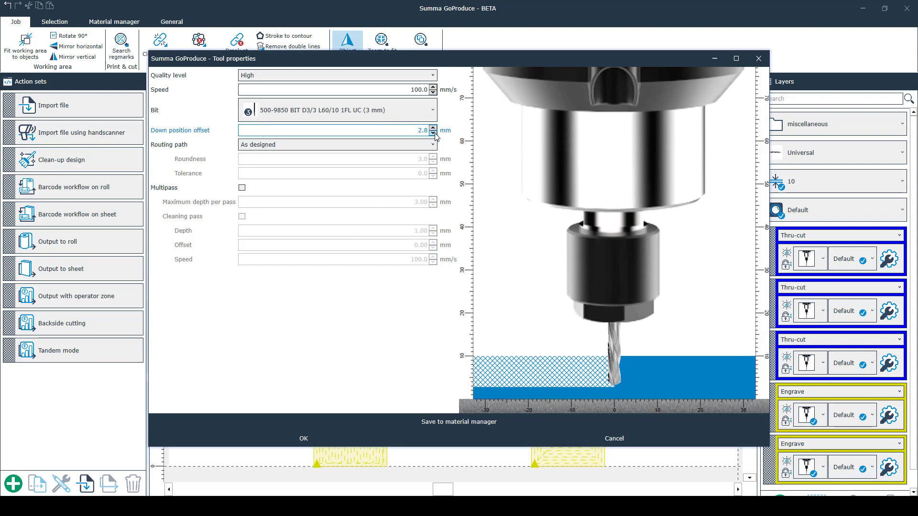
{"action": "left_click", "coordinate": [433, 134]}
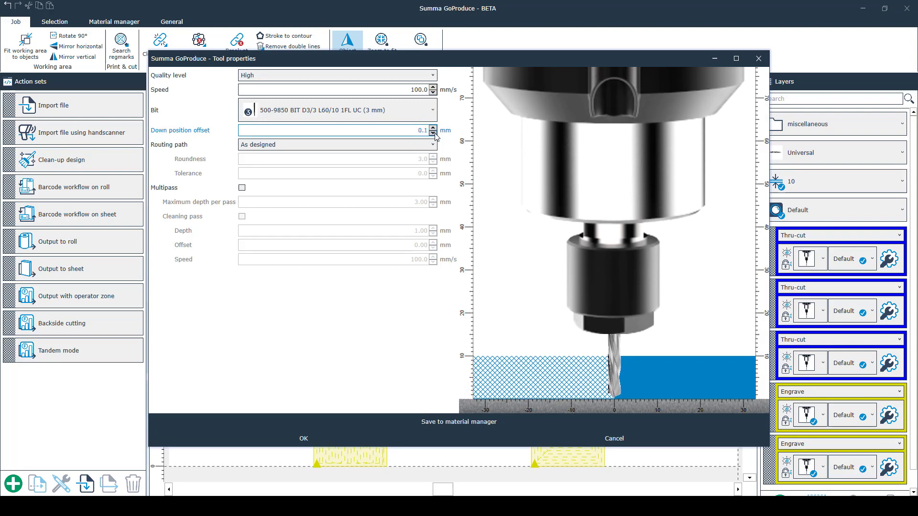
{"action": "left_click", "coordinate": [433, 133]}
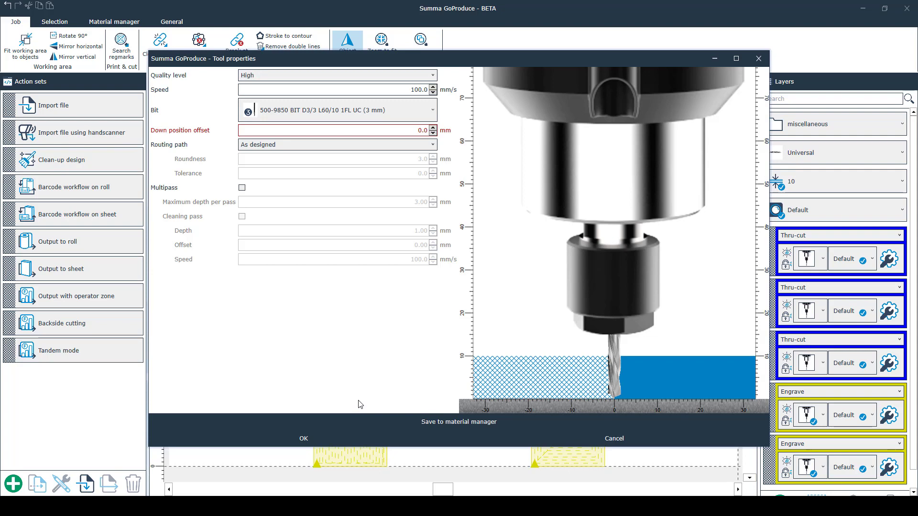
{"action": "left_click", "coordinate": [404, 144]}
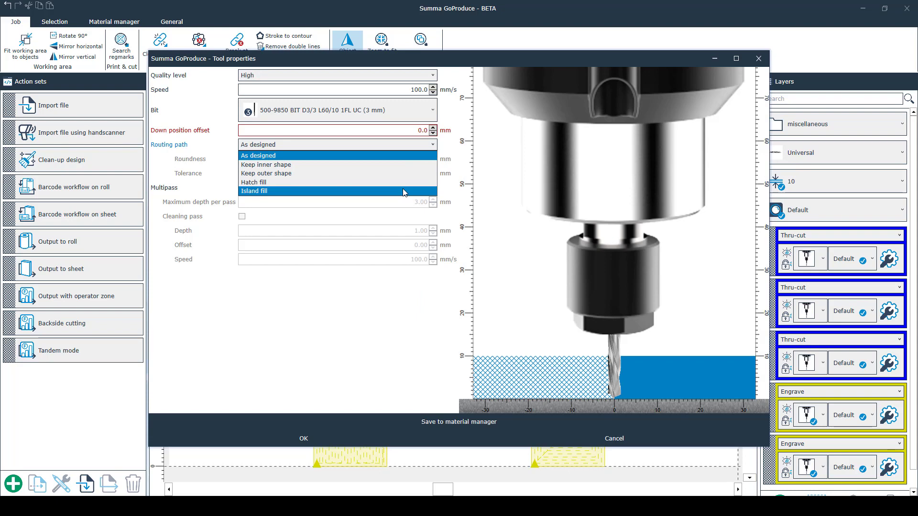
{"action": "left_click", "coordinate": [452, 179]}
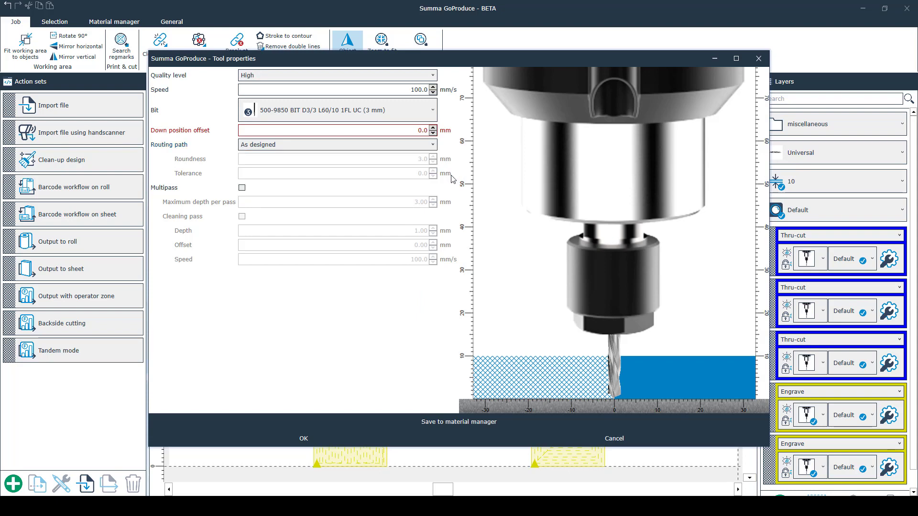
{"action": "left_click", "coordinate": [418, 145]}
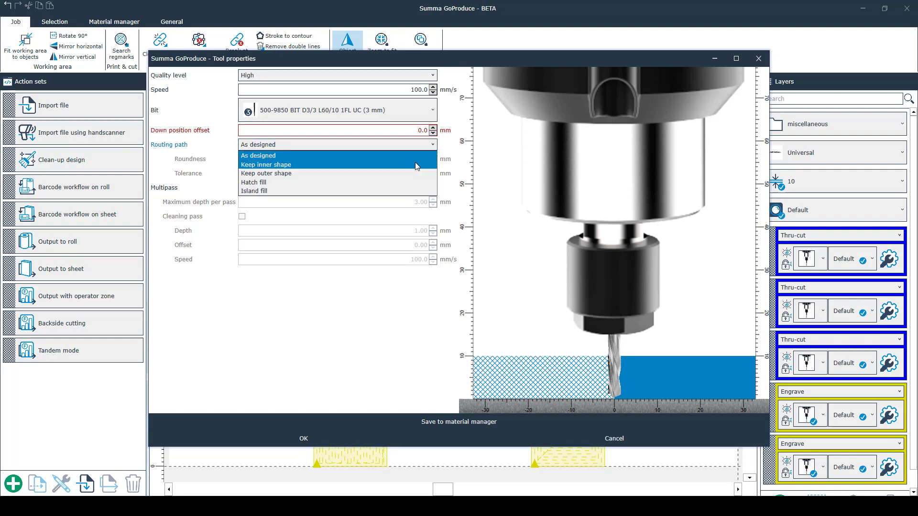
{"action": "left_click", "coordinate": [416, 166]}
{"action": "left_click", "coordinate": [418, 146]}
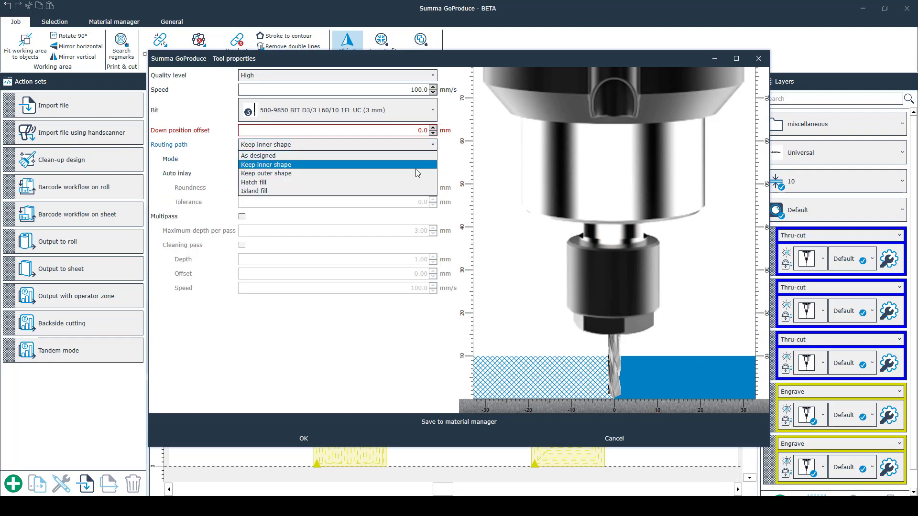
{"action": "left_click", "coordinate": [418, 173]}
{"action": "left_click", "coordinate": [416, 145]}
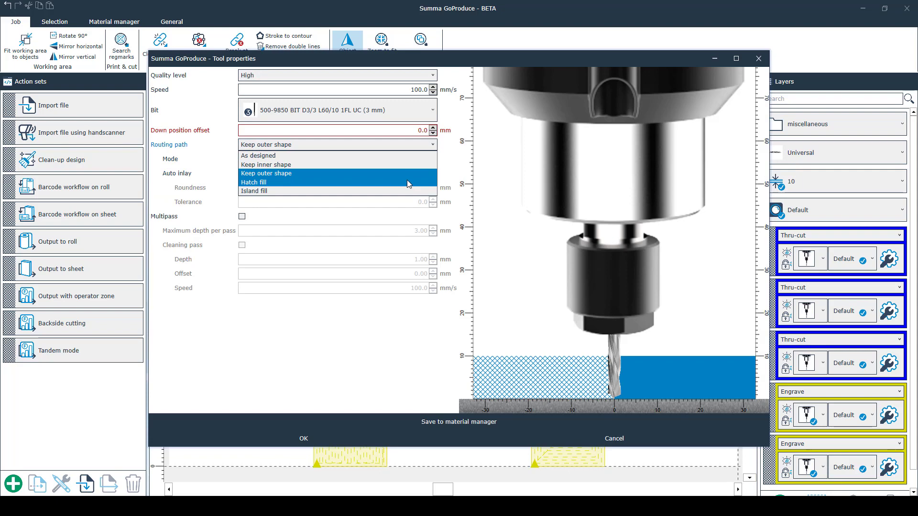
{"action": "left_click", "coordinate": [406, 182]}
{"action": "left_click", "coordinate": [409, 144]}
{"action": "left_click", "coordinate": [402, 155]}
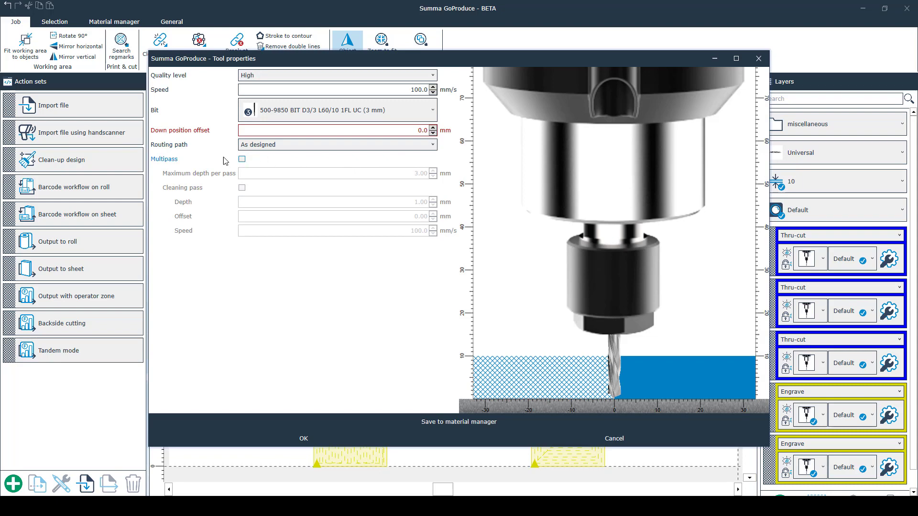
Enable multipass at 3.00 mm per pass and a 1.00 mm cleaning pass at 100.0 mm/s
{"action": "left_click", "coordinate": [242, 160]}
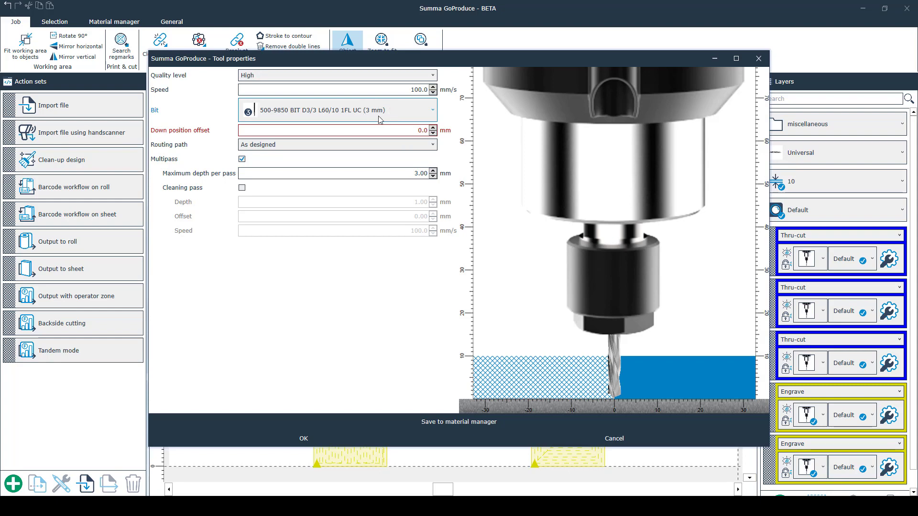
{"action": "left_click", "coordinate": [242, 187]}
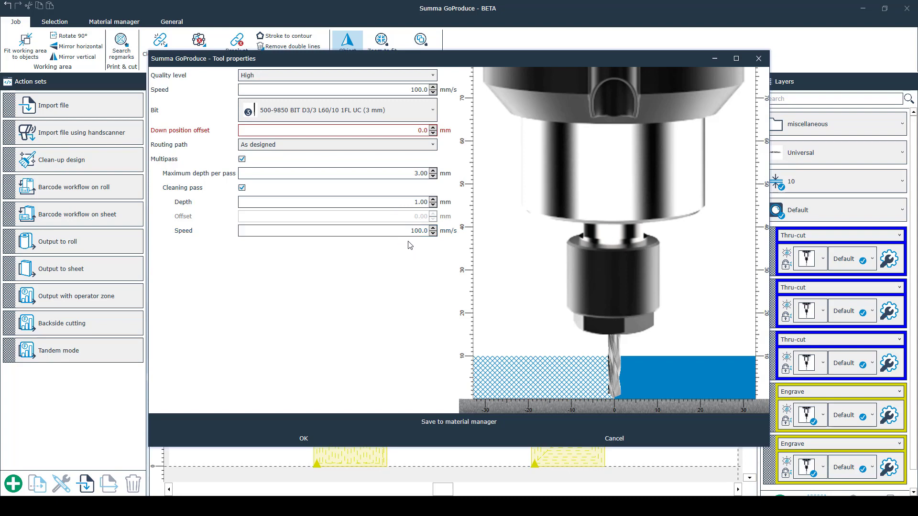
{"action": "left_click", "coordinate": [382, 144]}
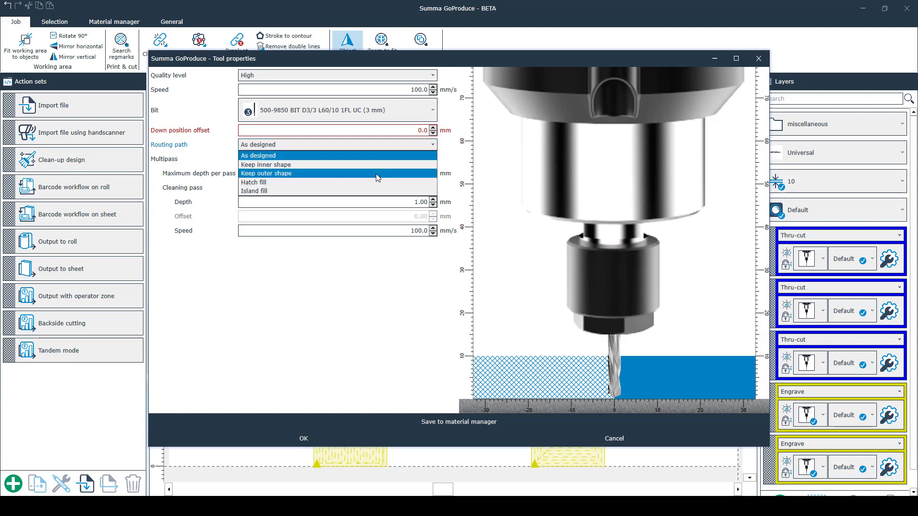
Set the routing path to Keep inner shape and turn on Auto inlay at 3.0 mm roundness
{"action": "left_click", "coordinate": [377, 174]}
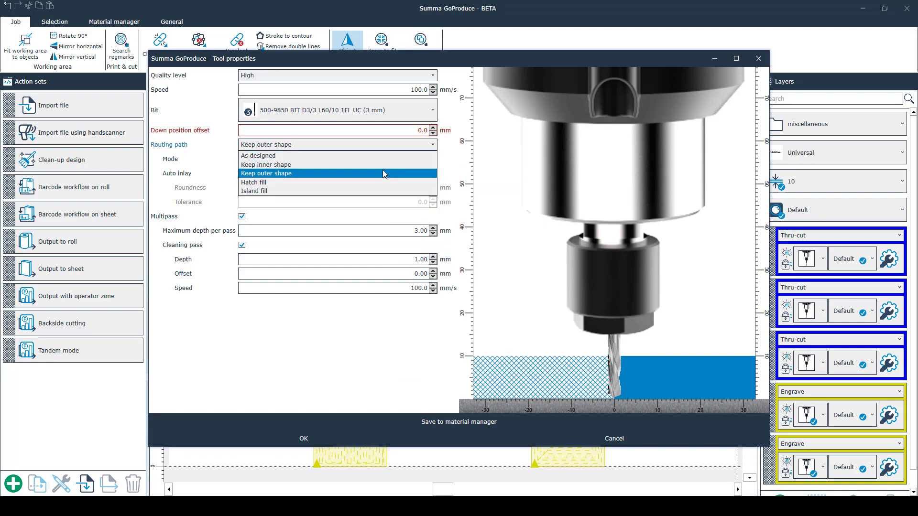
{"action": "left_click", "coordinate": [383, 168]}
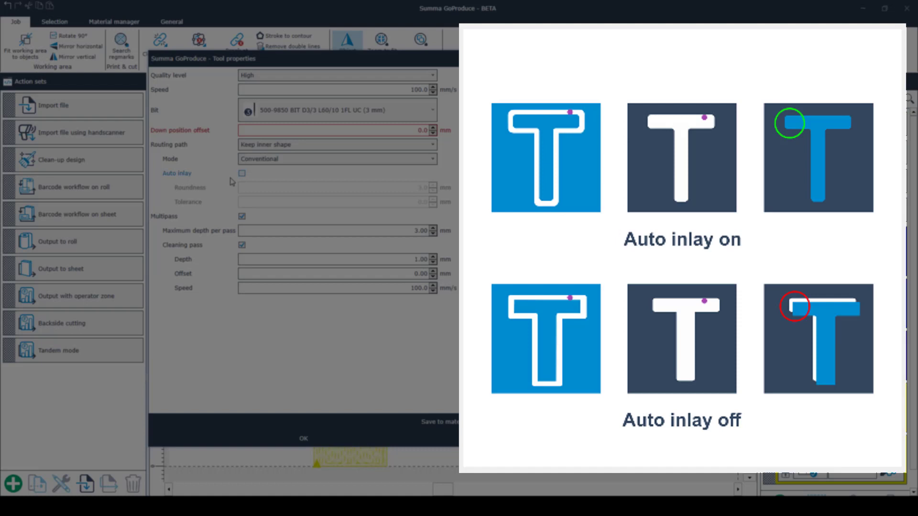
{"action": "left_click", "coordinate": [242, 174]}
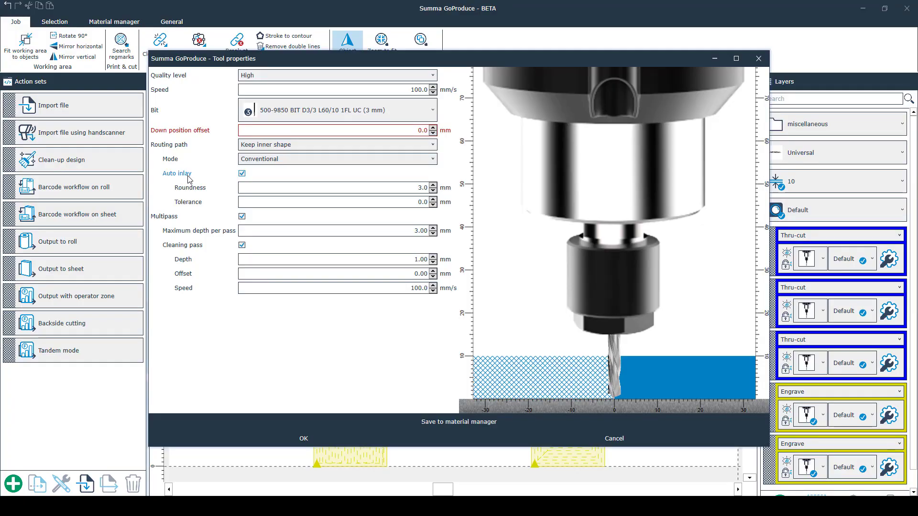
Switch the routing path to Hatch fill at 40% overlap and 0° angle, with Multipass off
{"action": "left_click", "coordinate": [261, 144]}
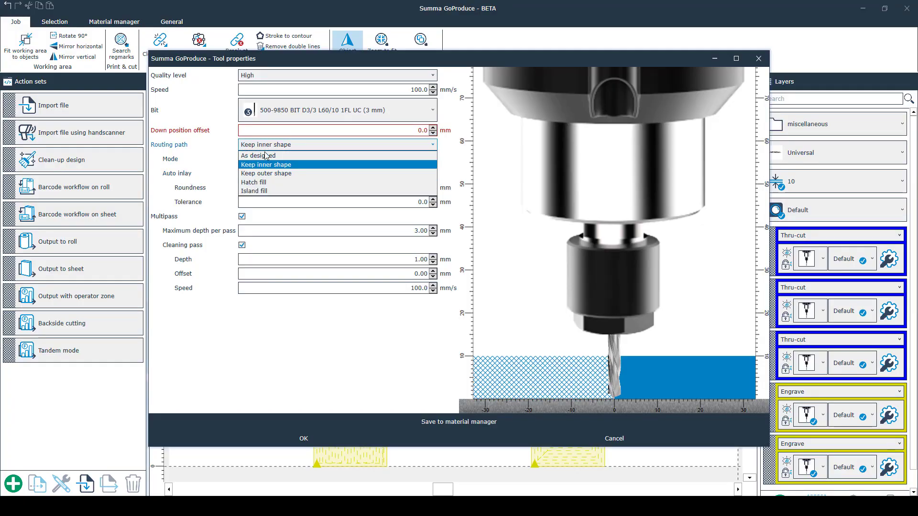
{"action": "left_click", "coordinate": [262, 183]}
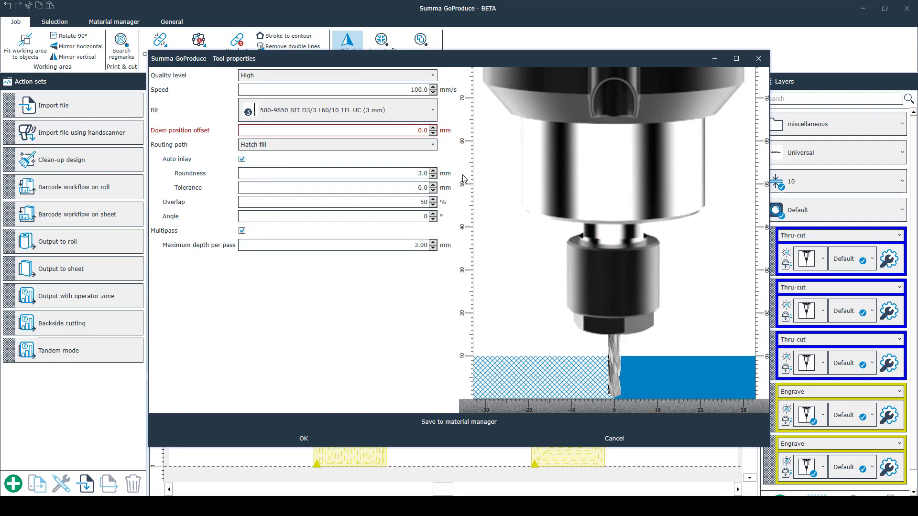
{"action": "left_click", "coordinate": [434, 206]}
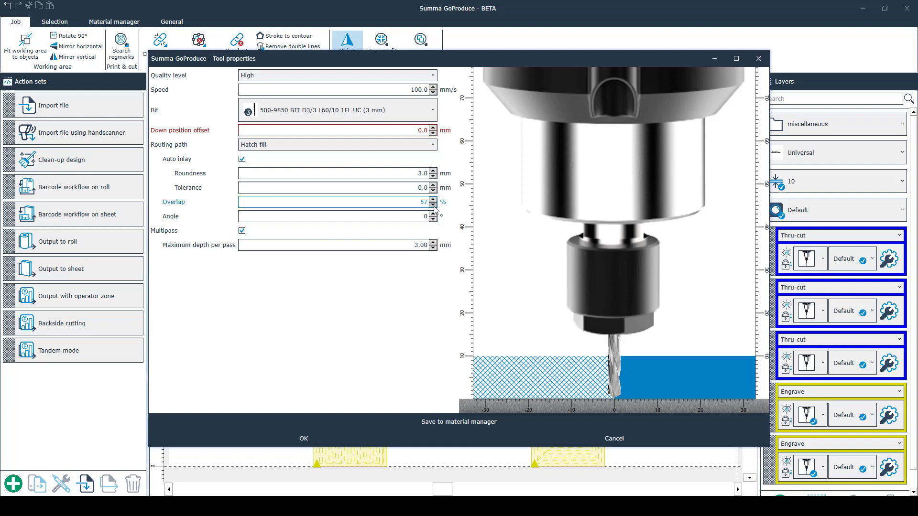
{"action": "scroll", "coordinate": [434, 206], "scroll_direction": "down", "scroll_amount": 20}
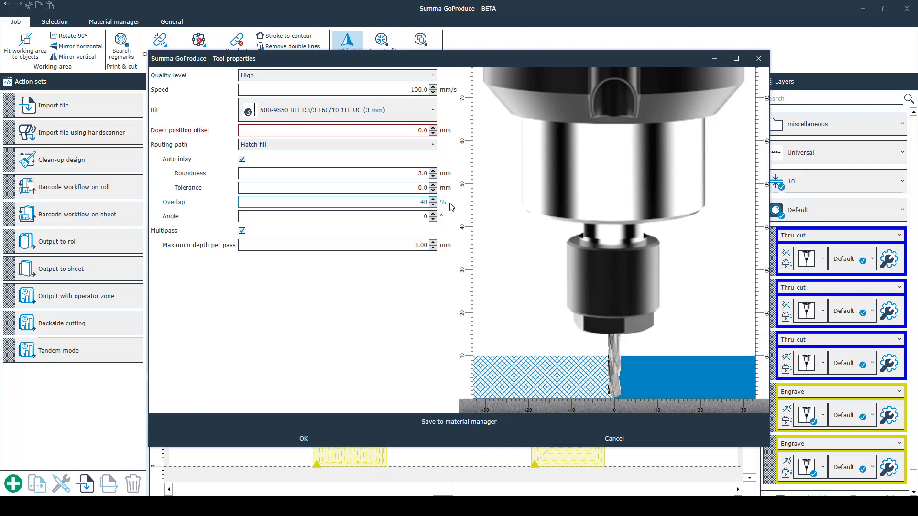
{"action": "left_click", "coordinate": [400, 145]}
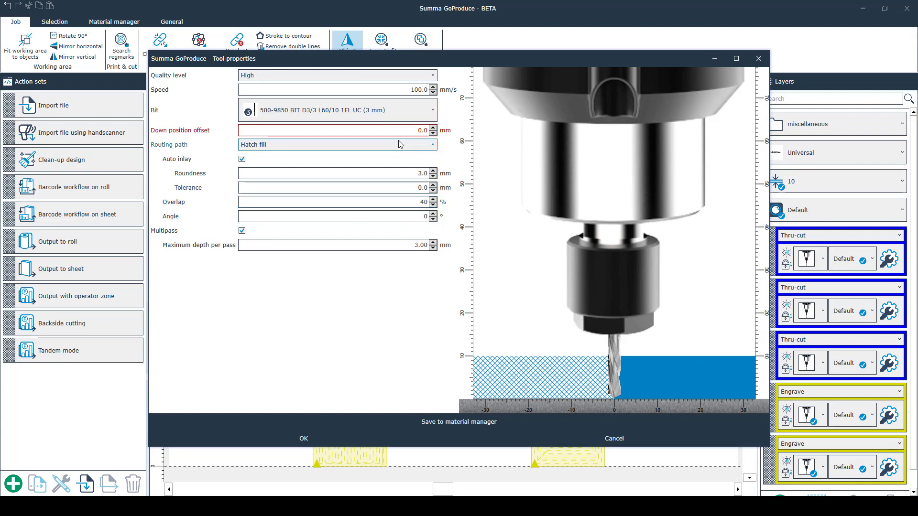
{"action": "left_click", "coordinate": [375, 188]}
{"action": "key", "text": "Up"}
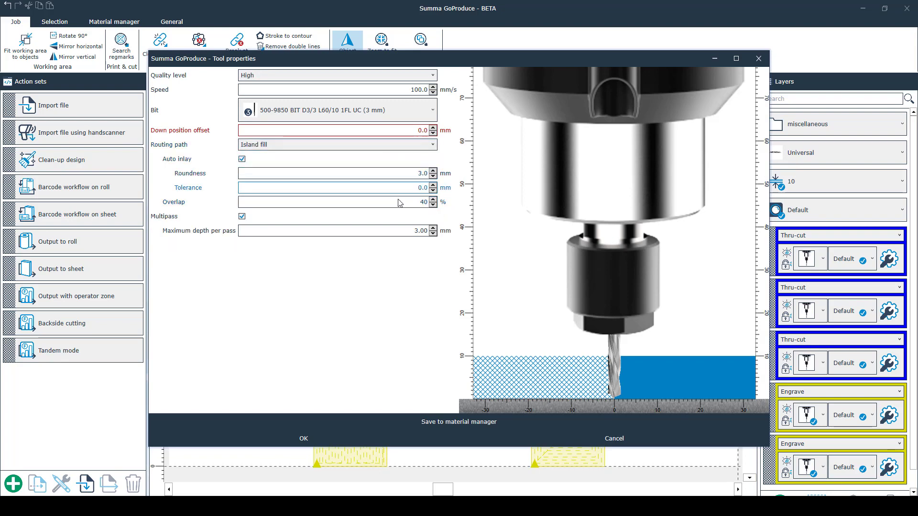
Accept the settings, assign the HF router to the first Thru-cut layer, and enable Polishing pass
{"action": "left_click", "coordinate": [400, 439]}
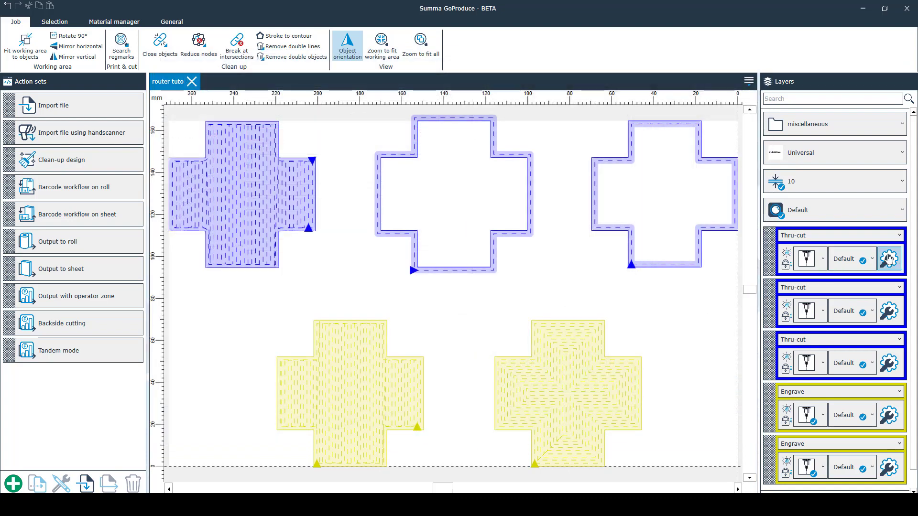
{"action": "left_click", "coordinate": [815, 259]}
{"action": "scroll", "coordinate": [830, 323], "scroll_direction": "up", "scroll_amount": 3}
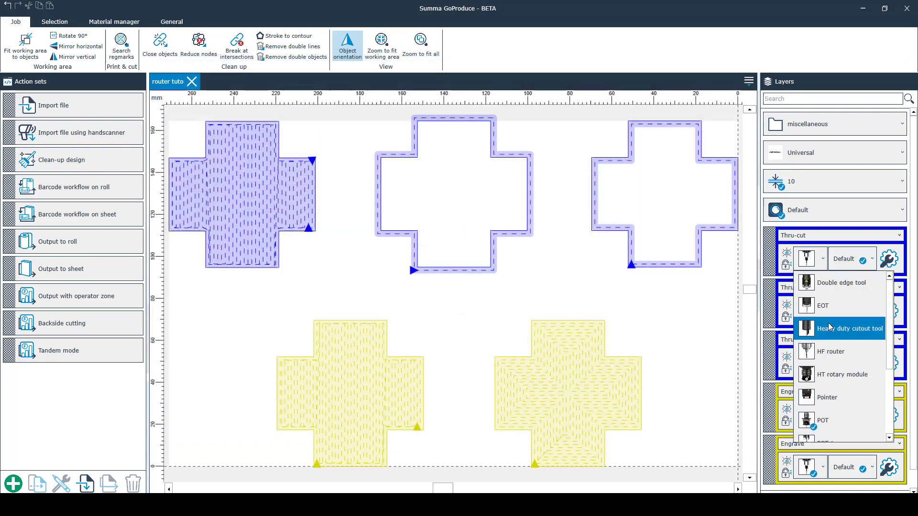
{"action": "left_click", "coordinate": [831, 367]}
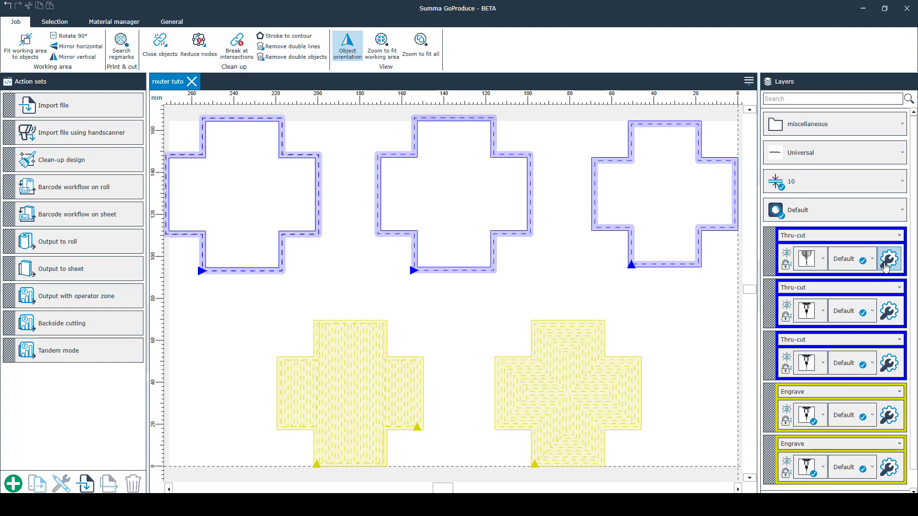
{"action": "left_click", "coordinate": [888, 260]}
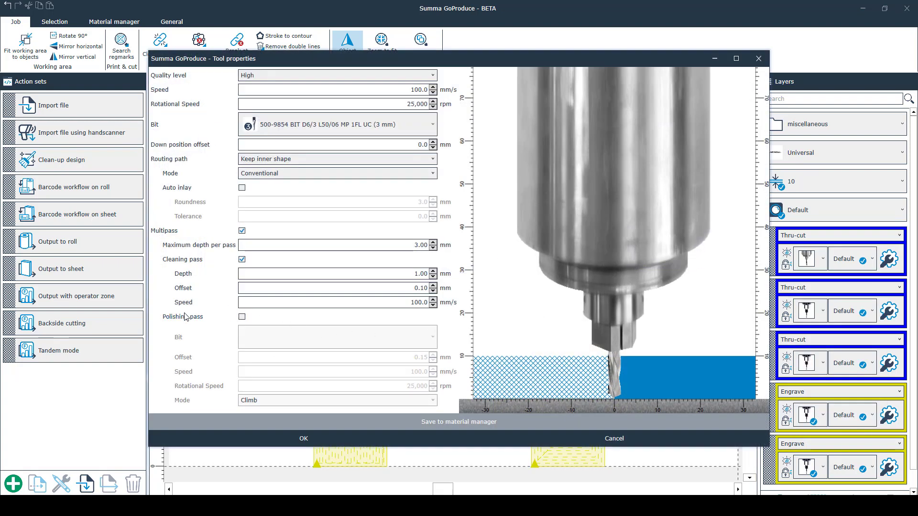
{"action": "left_click", "coordinate": [241, 318]}
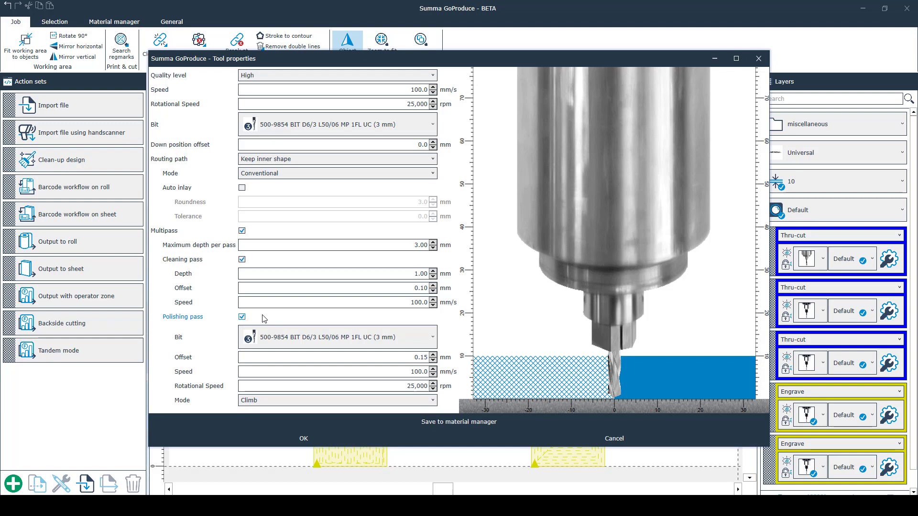
Keep the Keep inner shape routing path and choose the 6 mm 500-9858 router bit
{"action": "left_click", "coordinate": [298, 159]}
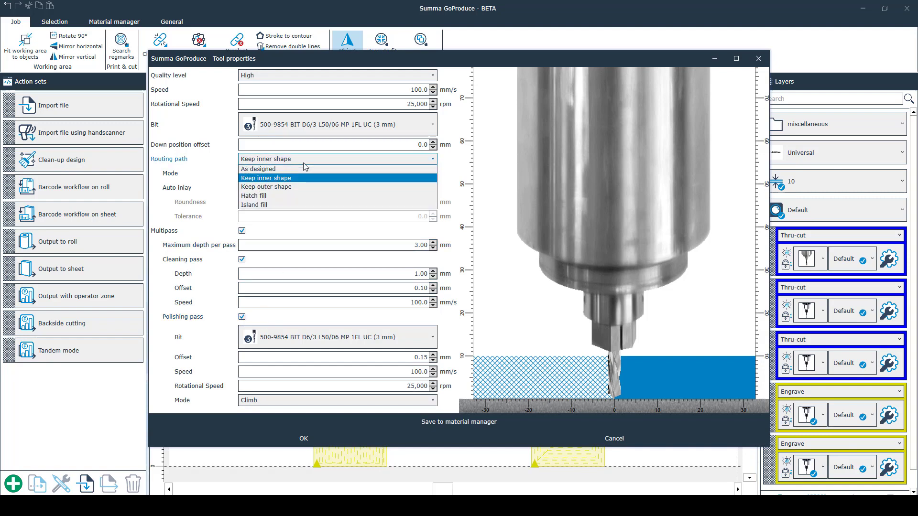
{"action": "left_click", "coordinate": [301, 181]}
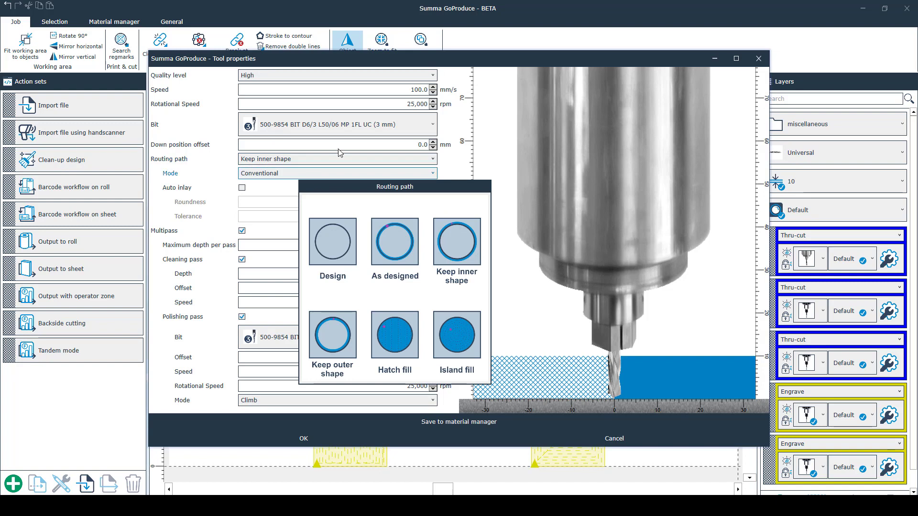
{"action": "left_click", "coordinate": [421, 136]}
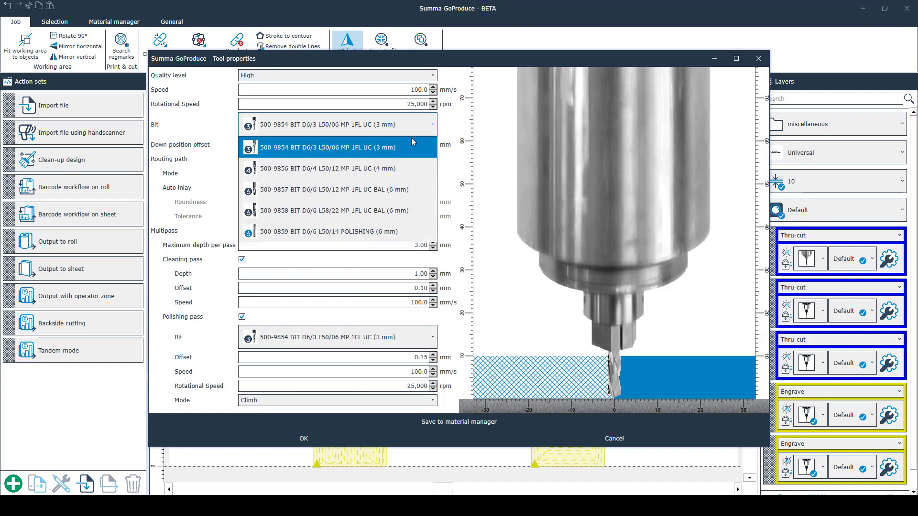
{"action": "left_click", "coordinate": [377, 206]}
Use the 500-0859 POLISHING bit for the polishing pass, leaving the mode on Climb
{"action": "left_click", "coordinate": [396, 342]}
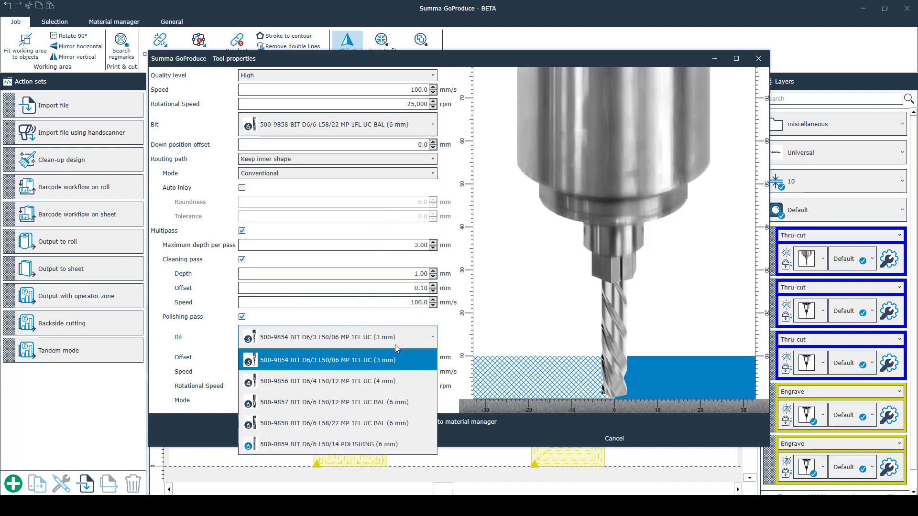
{"action": "left_click", "coordinate": [359, 443]}
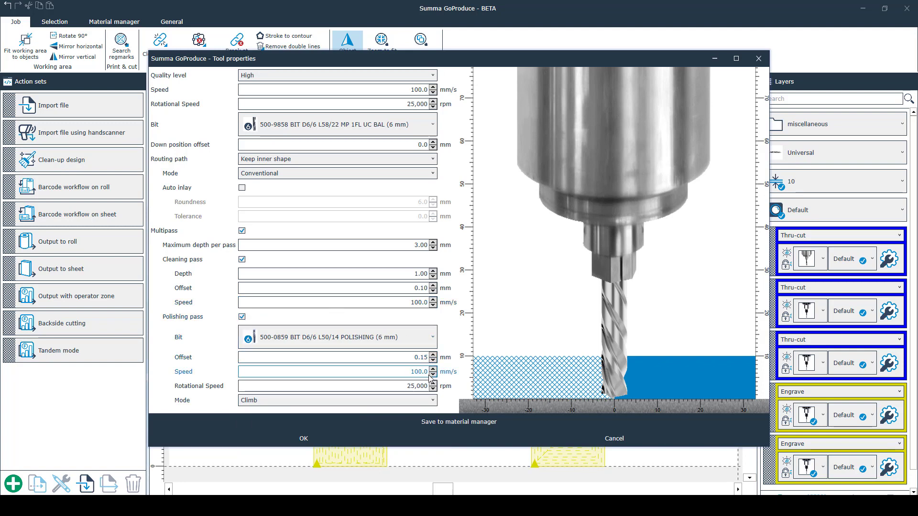
{"action": "left_click", "coordinate": [430, 403]}
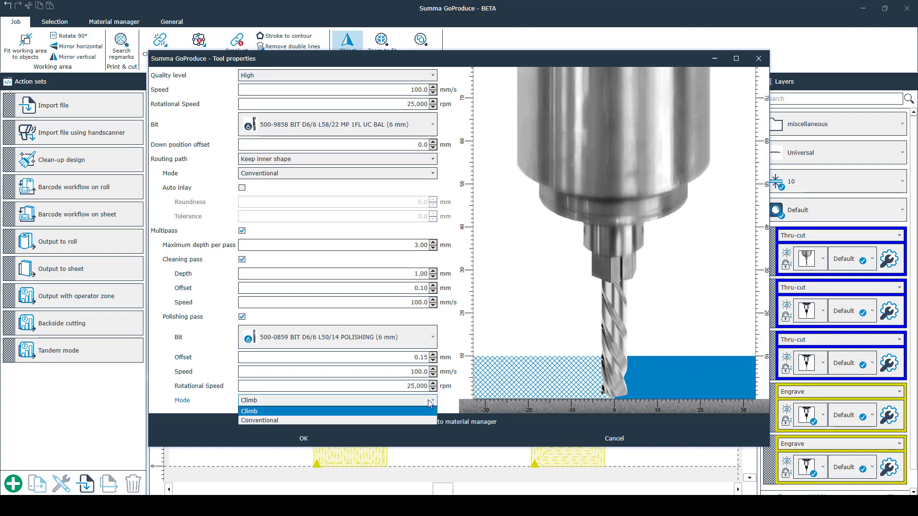
{"action": "left_click", "coordinate": [430, 403]}
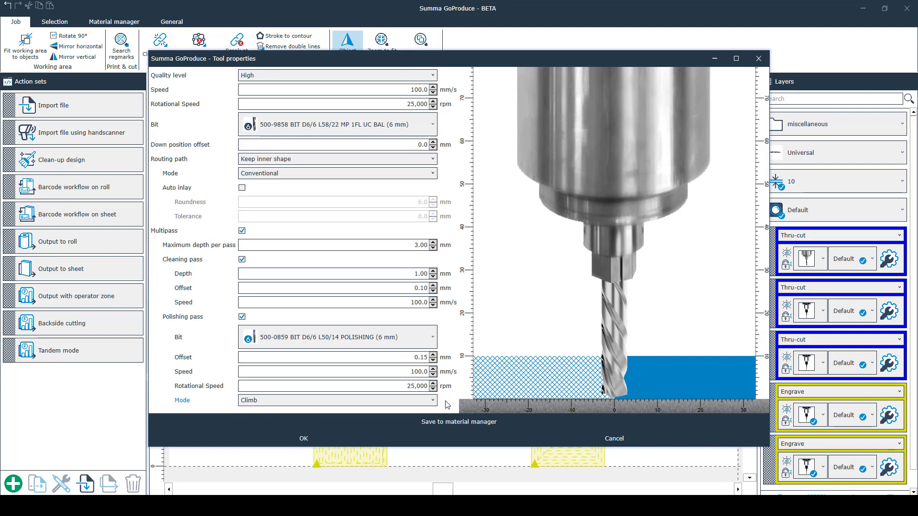